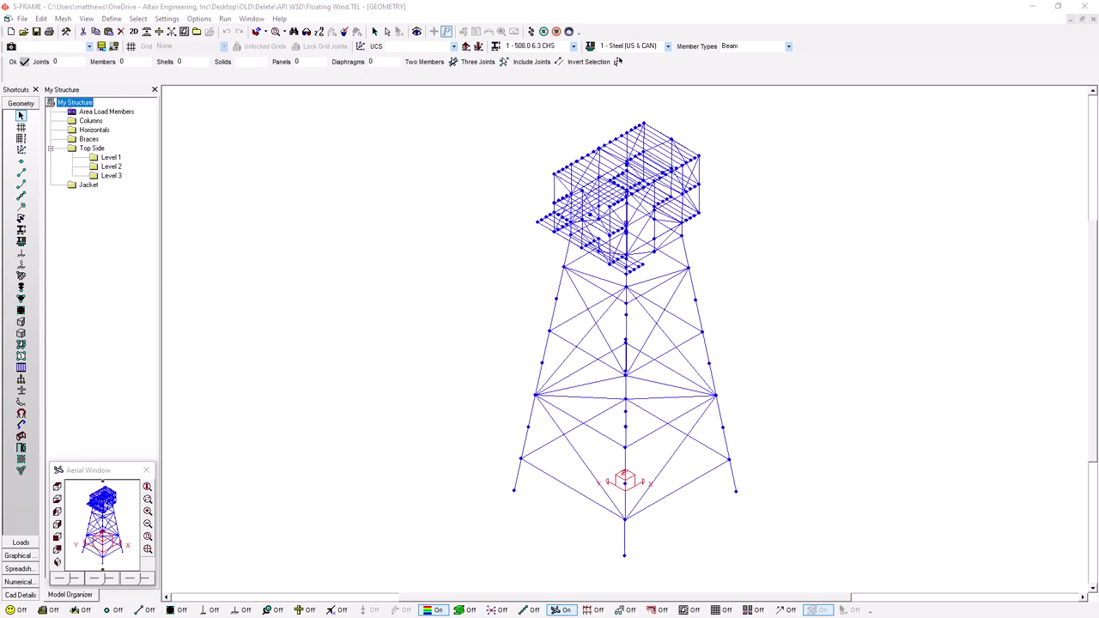
- Run a Linear Static analysis (Both) for load cases 1–4 and combinations 1–3
left_click(531, 31)
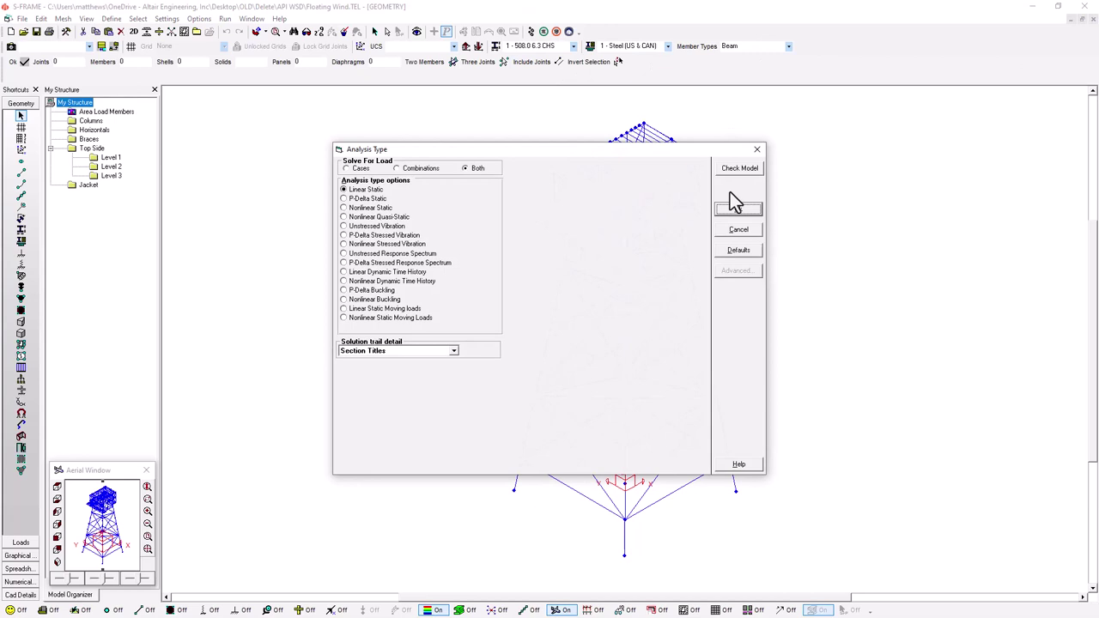
left_click(736, 213)
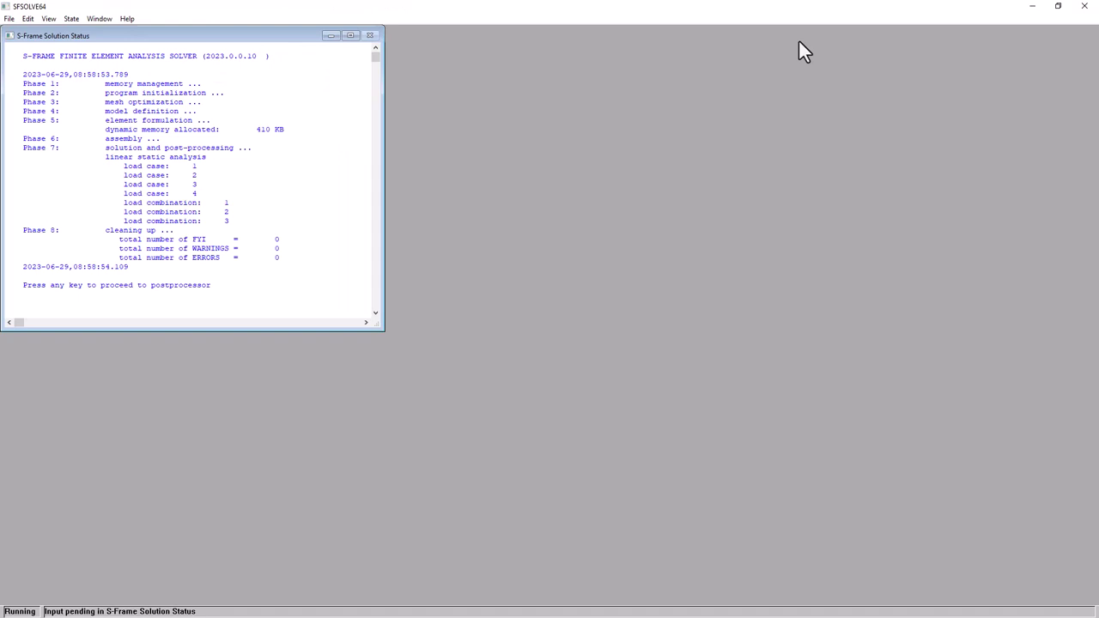
- Show support reactions for combination 1 (1.4DL): Shear Z 3497.4 kN, Moment X 1344.9 kN-m
key("Return")
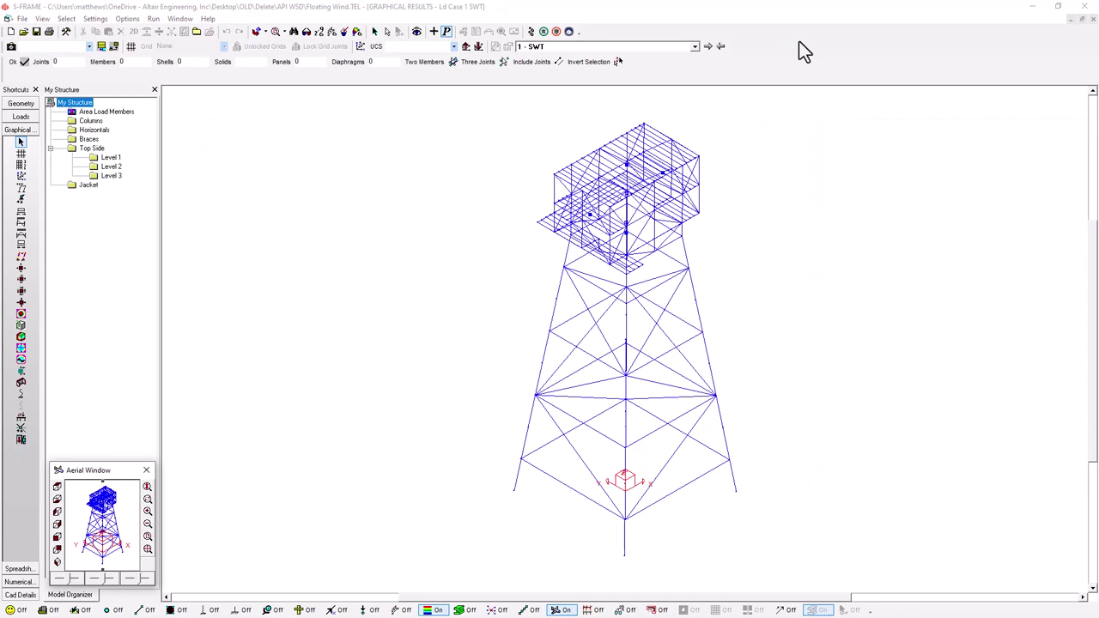
left_click(433, 31)
left_click(551, 50)
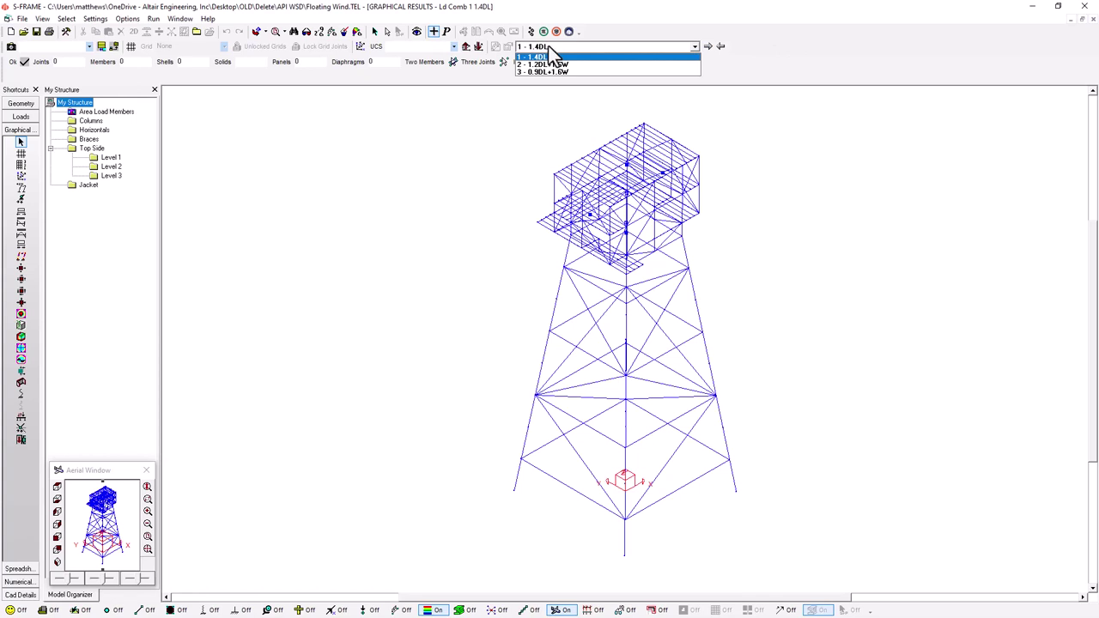
left_click(554, 50)
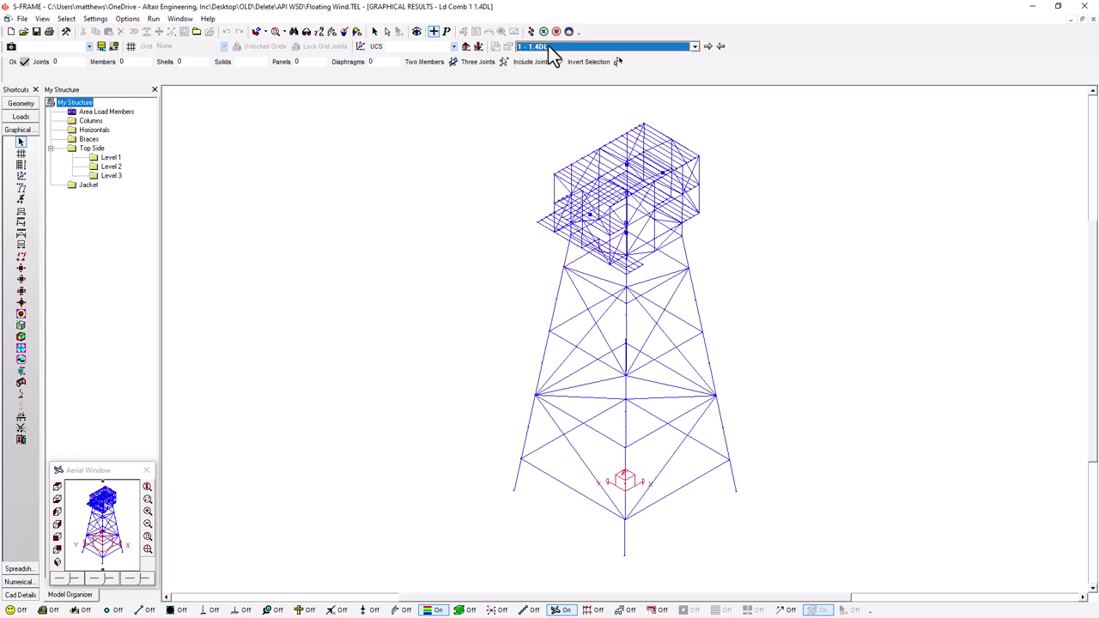
left_click(22, 199)
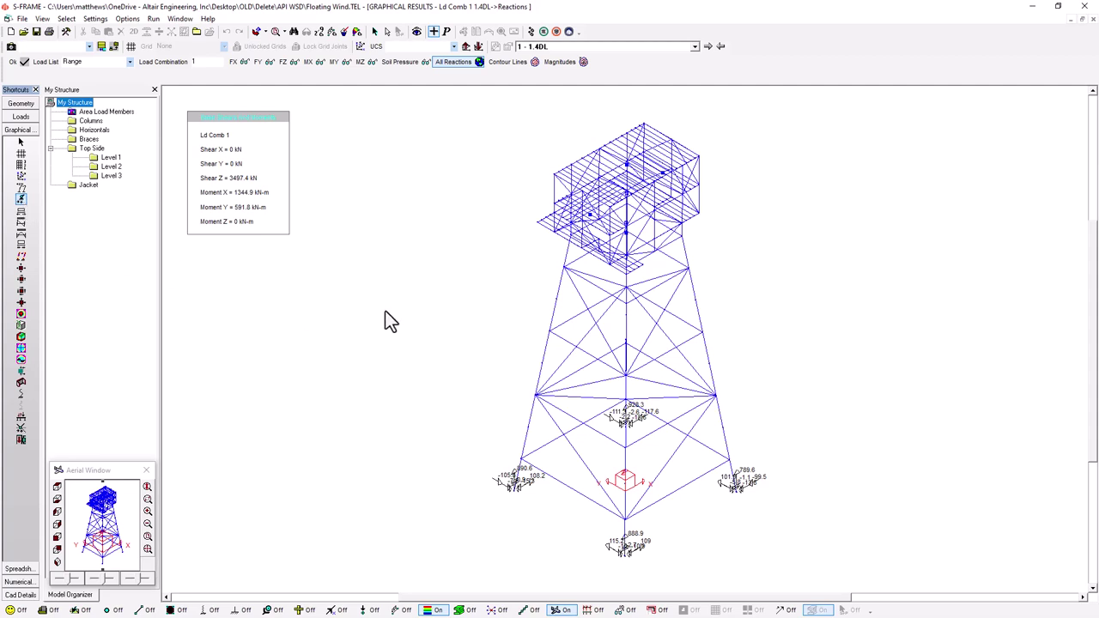
- Switch to the Steel Design Model's Code Check Input view for API RP 2A-WSD 22
left_click(543, 33)
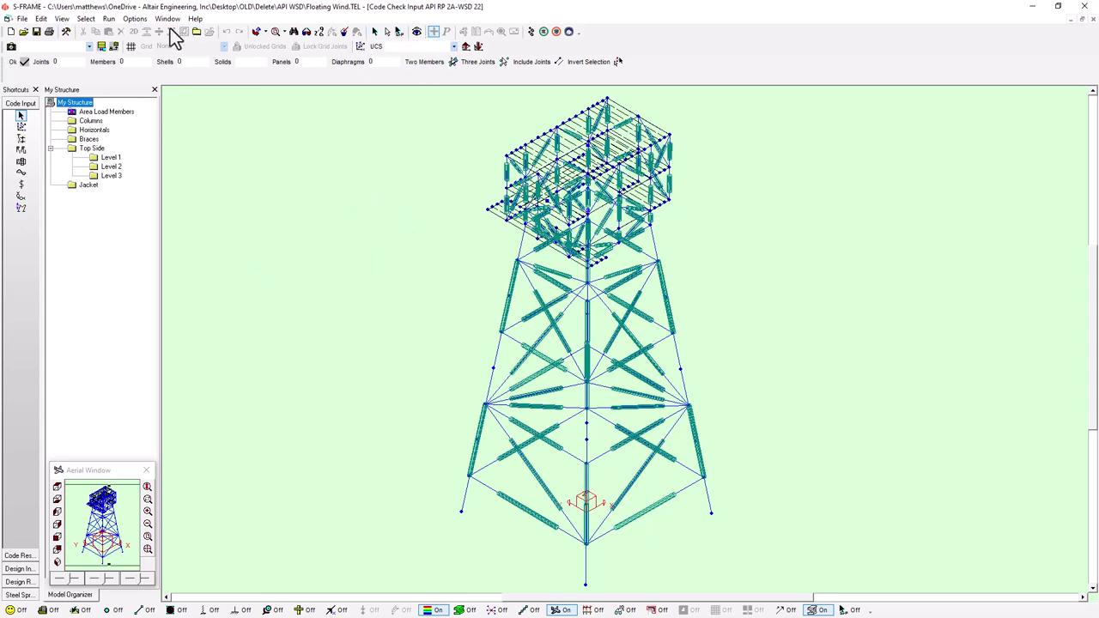
- Run the API RP 2A-WSD 22 code check for Load Comb 1–3
left_click(113, 20)
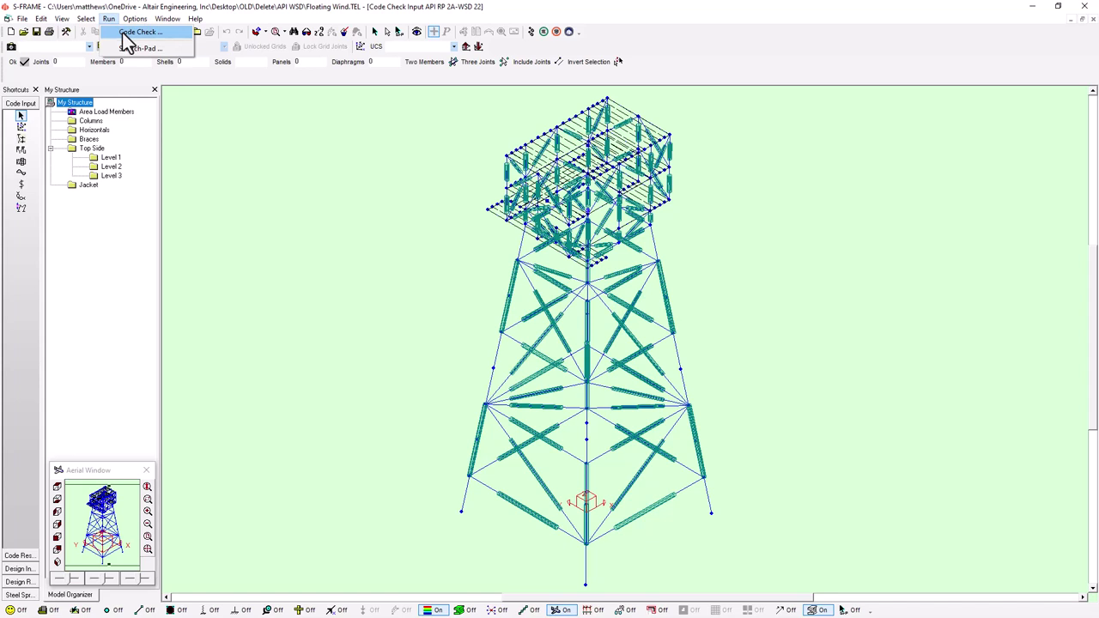
left_click(129, 32)
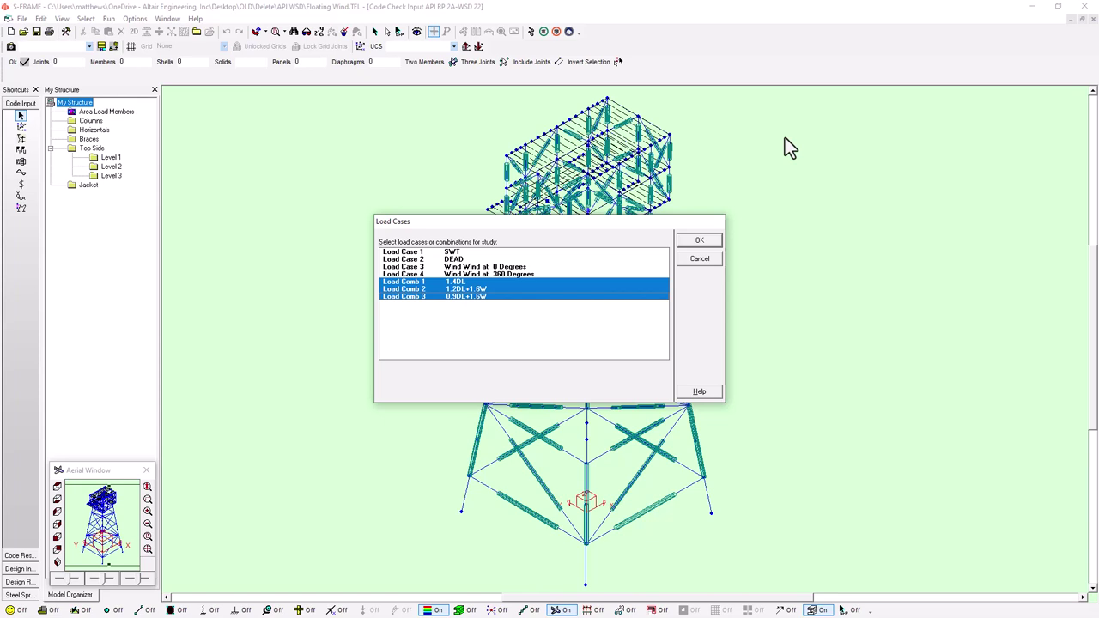
left_click(699, 244)
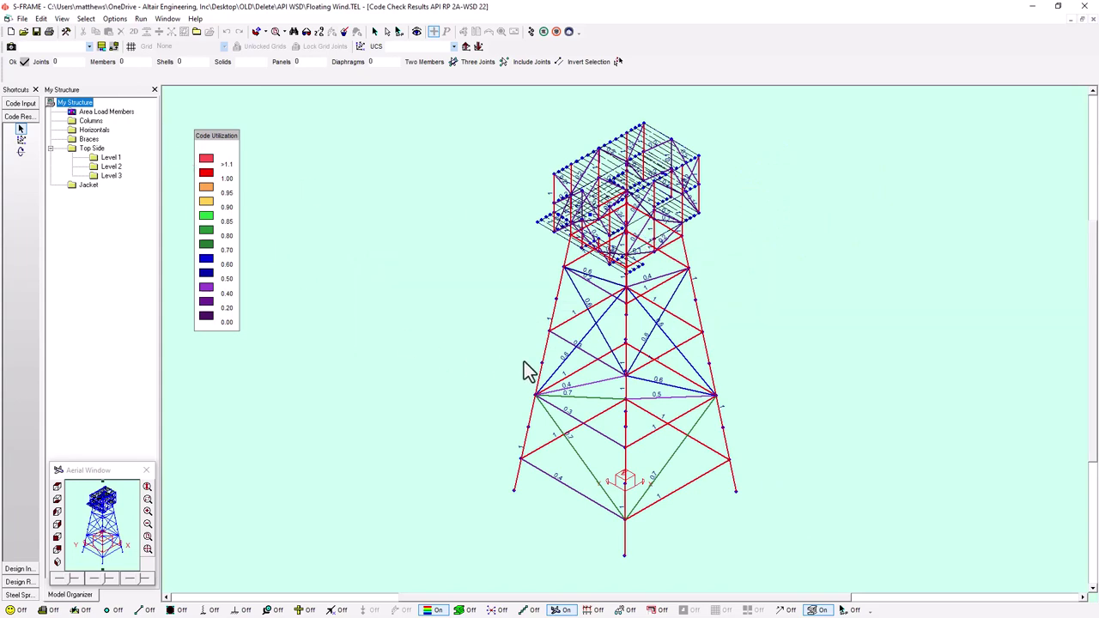
- Select all 533 members of the platform model to prepare the key results printout
right_click(544, 356)
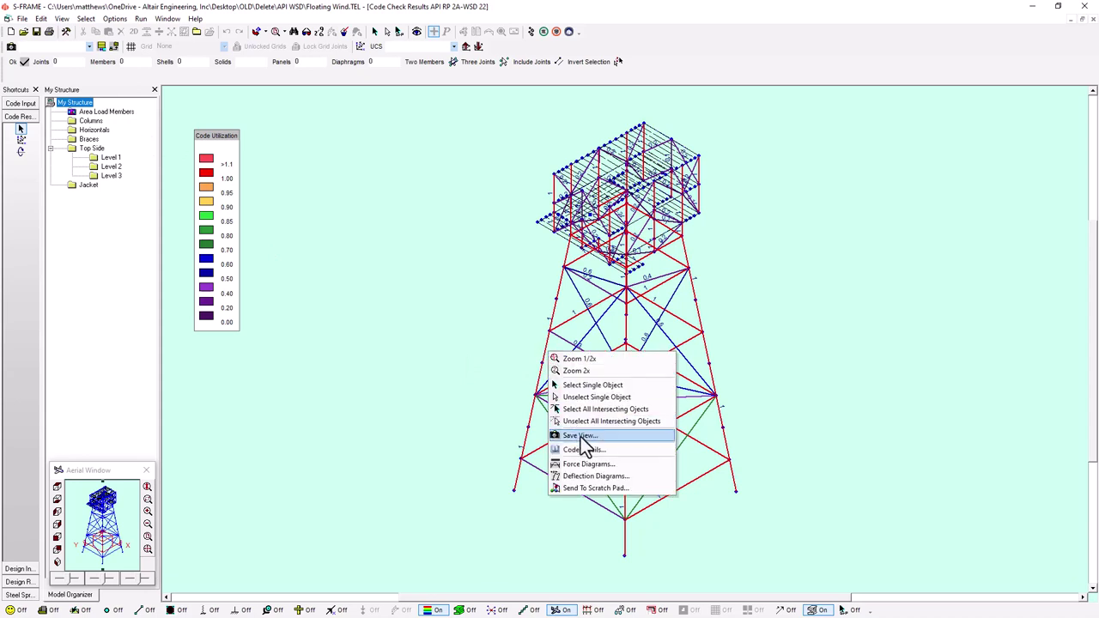
left_click(424, 263)
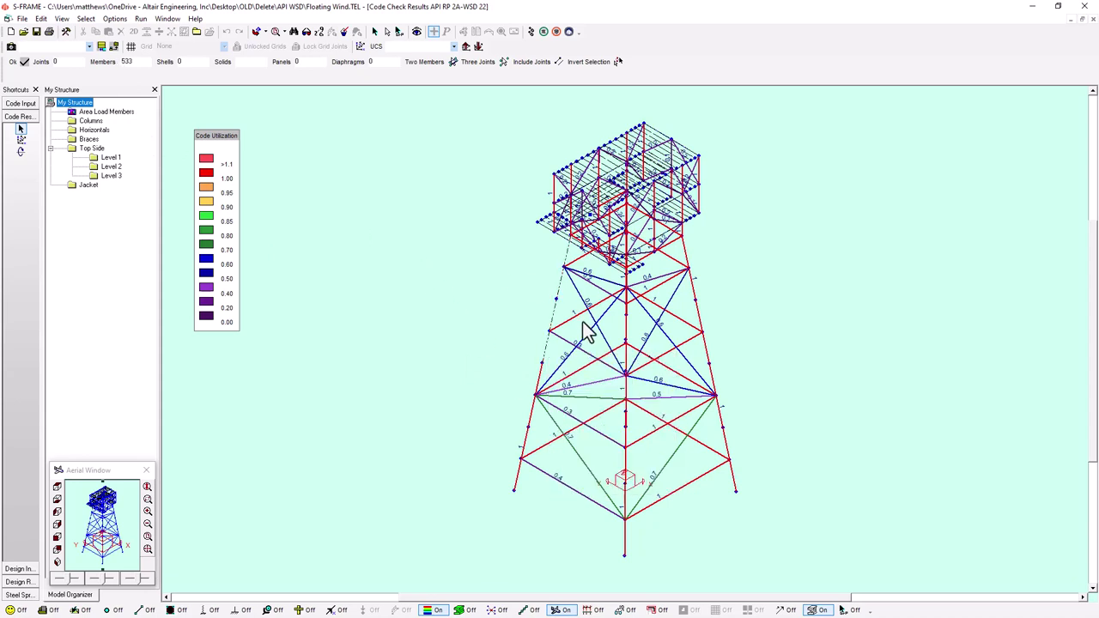
left_click(23, 18)
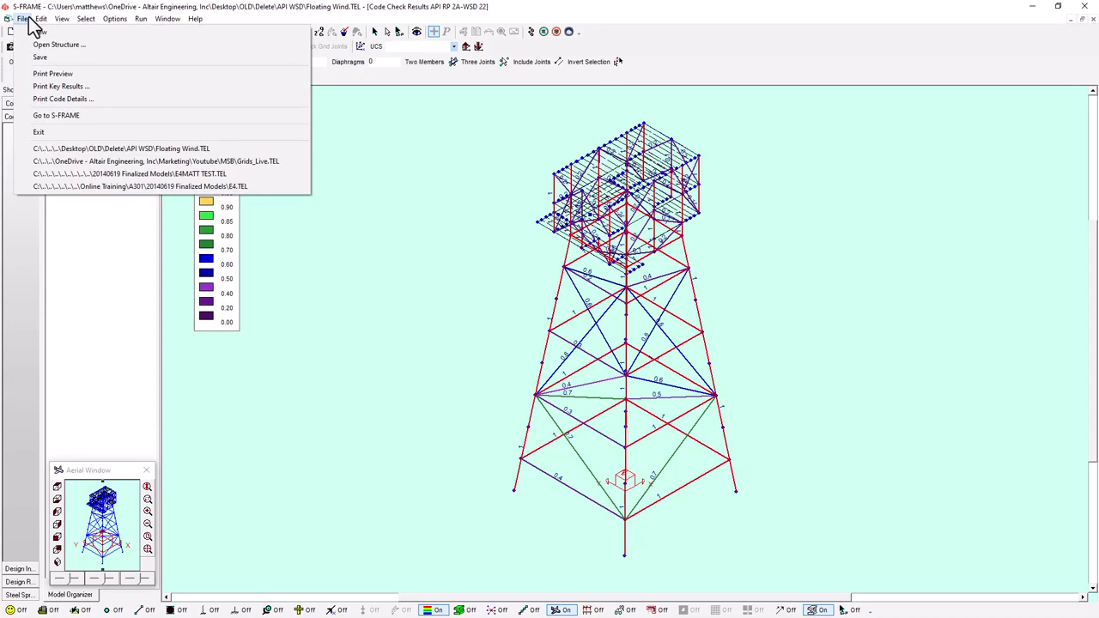
- Generate the Print Key Results report, review failing 508.0 6.3 CHS members, and close it
left_click(65, 87)
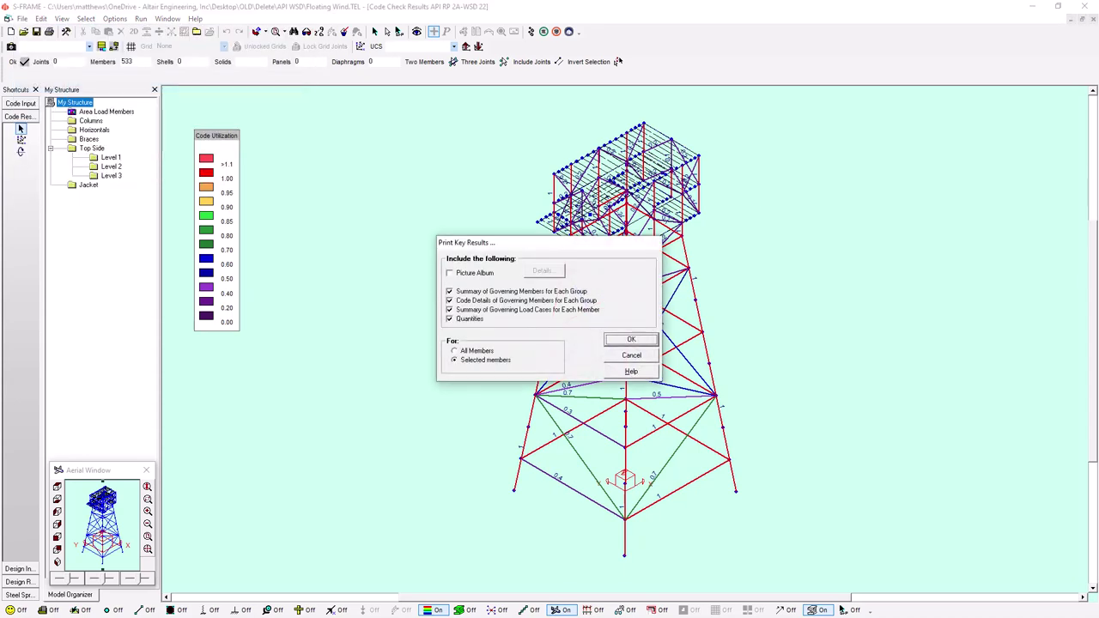
left_click(625, 340)
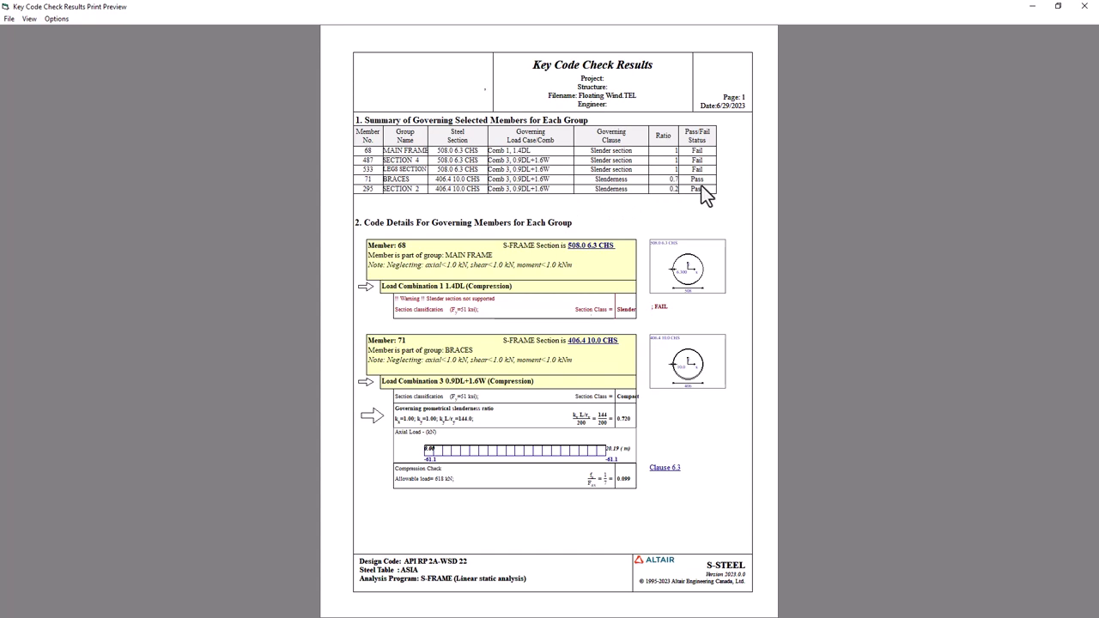
left_click(1083, 7)
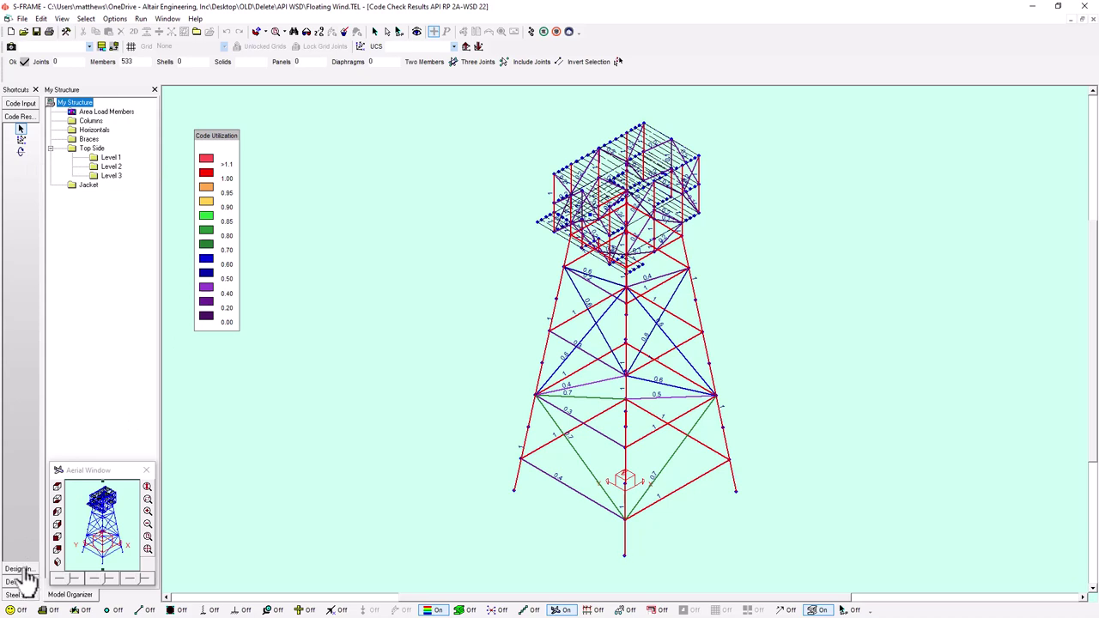
- Switch to the API RP 2A-WSD 22 Design Input view via the Shortcuts panel
left_click(25, 571)
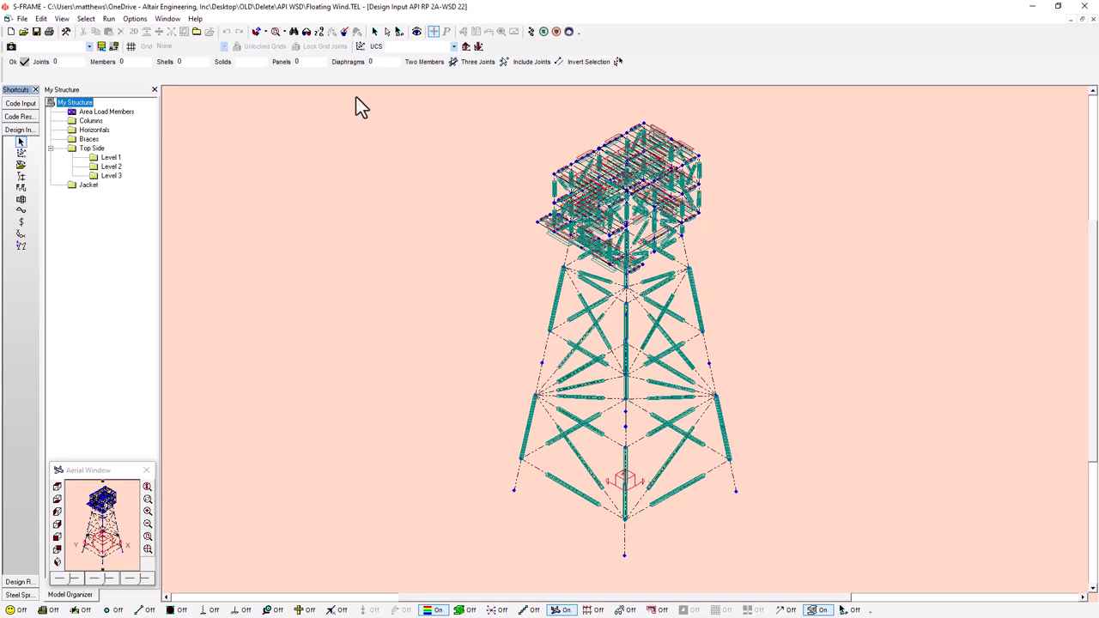
- Select all members and run the design for 1.4DL, 1.2DL+1.6W and 0.9DL+1.6W
left_click(376, 33)
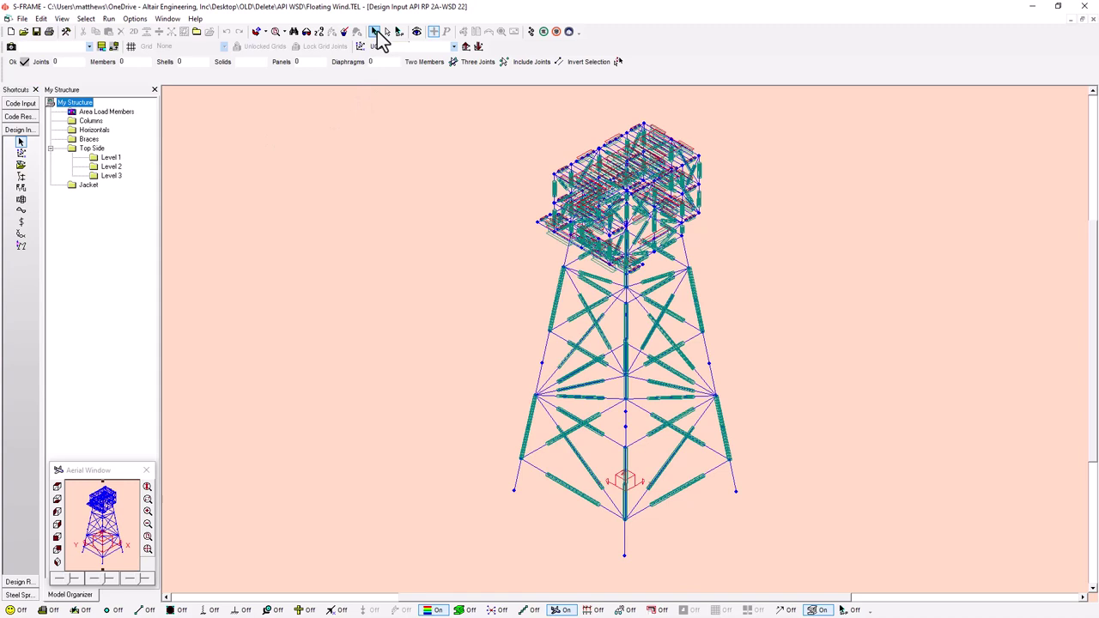
left_click(109, 19)
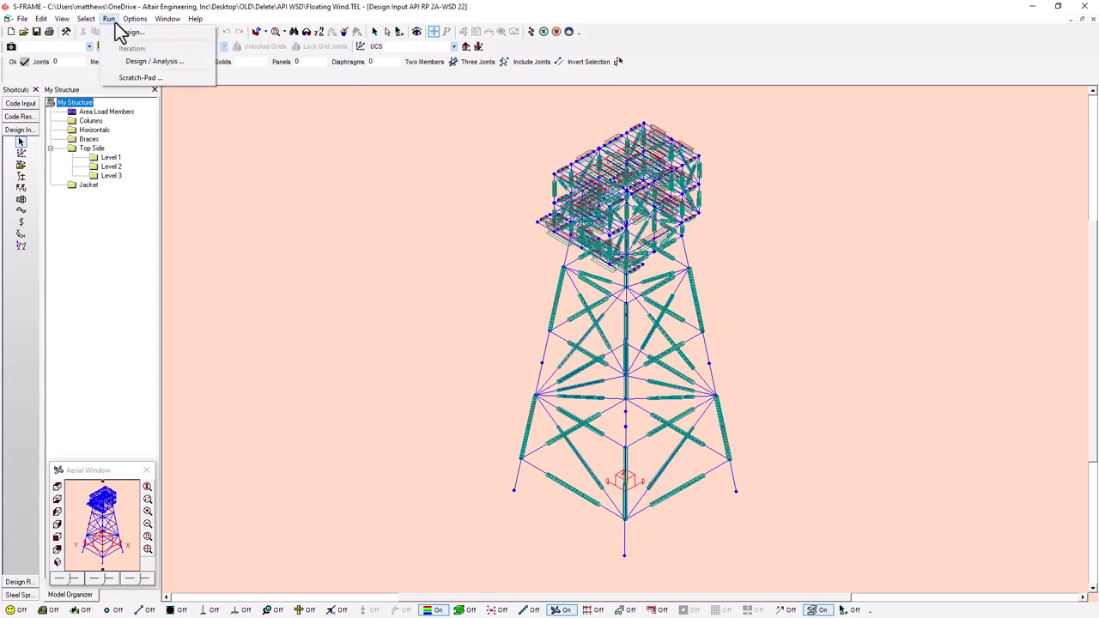
left_click(129, 33)
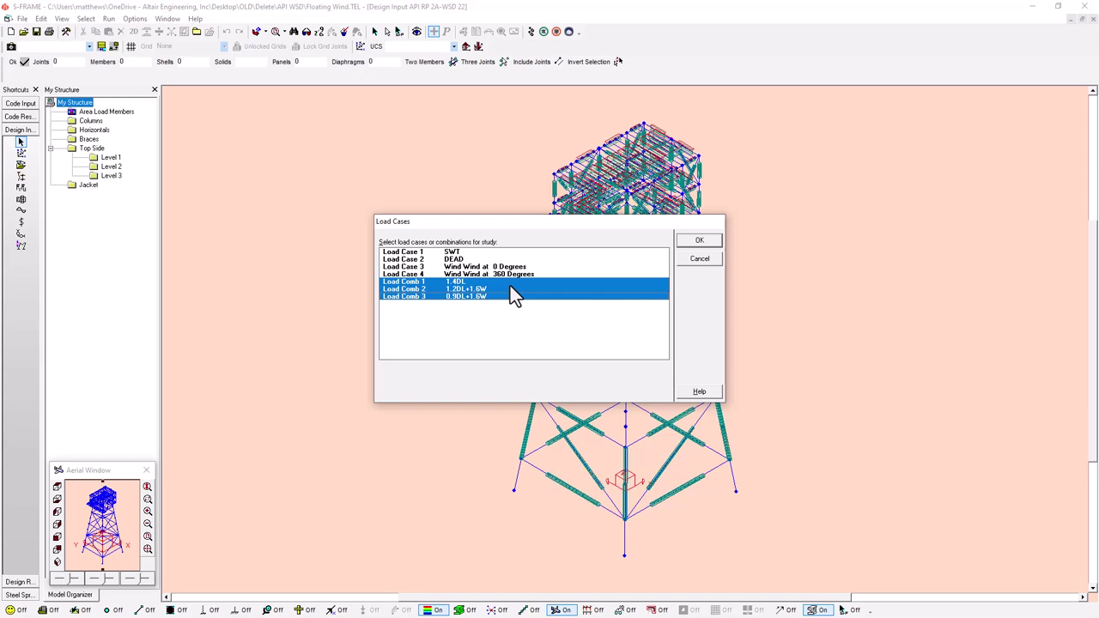
left_click(692, 244)
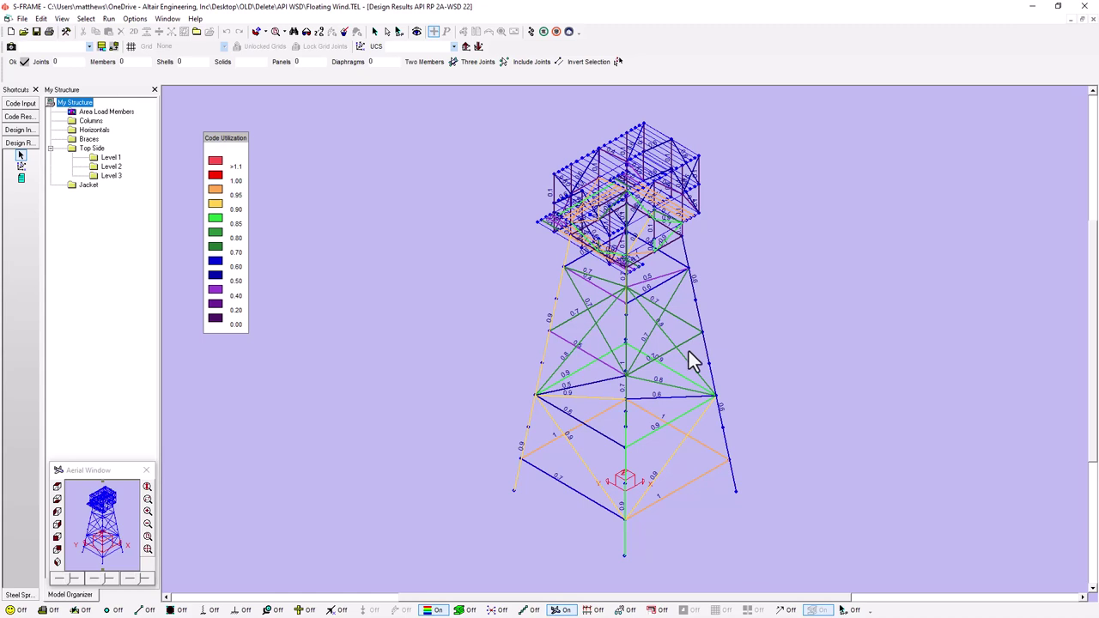
- Open member 533's Code Details and check the 508.0 12.0 CHS section properties
right_click(558, 293)
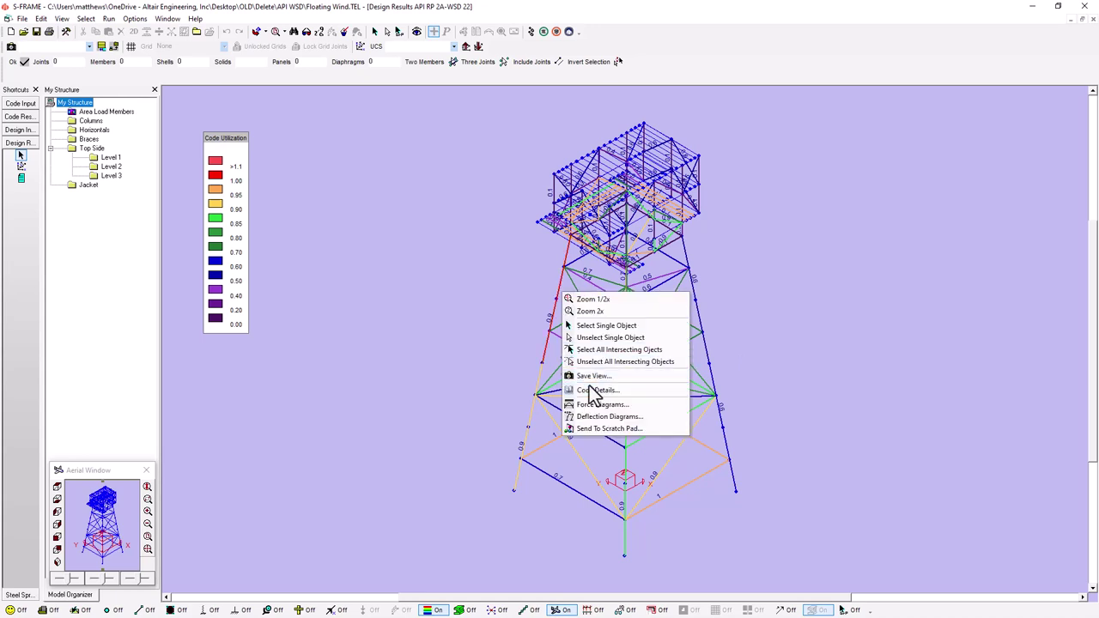
left_click(590, 389)
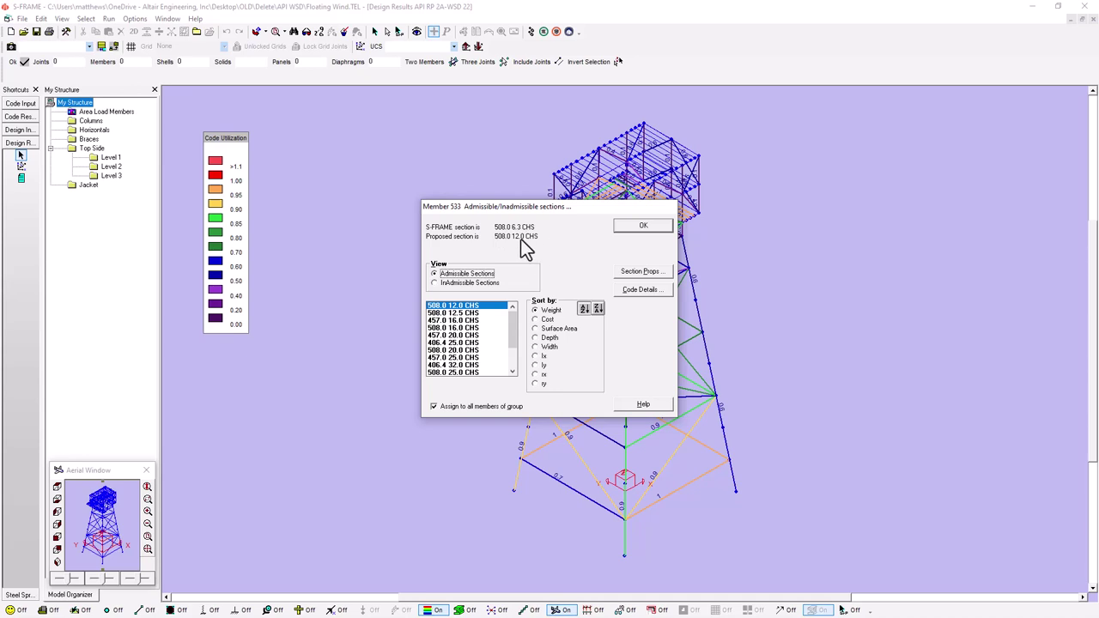
left_click(646, 273)
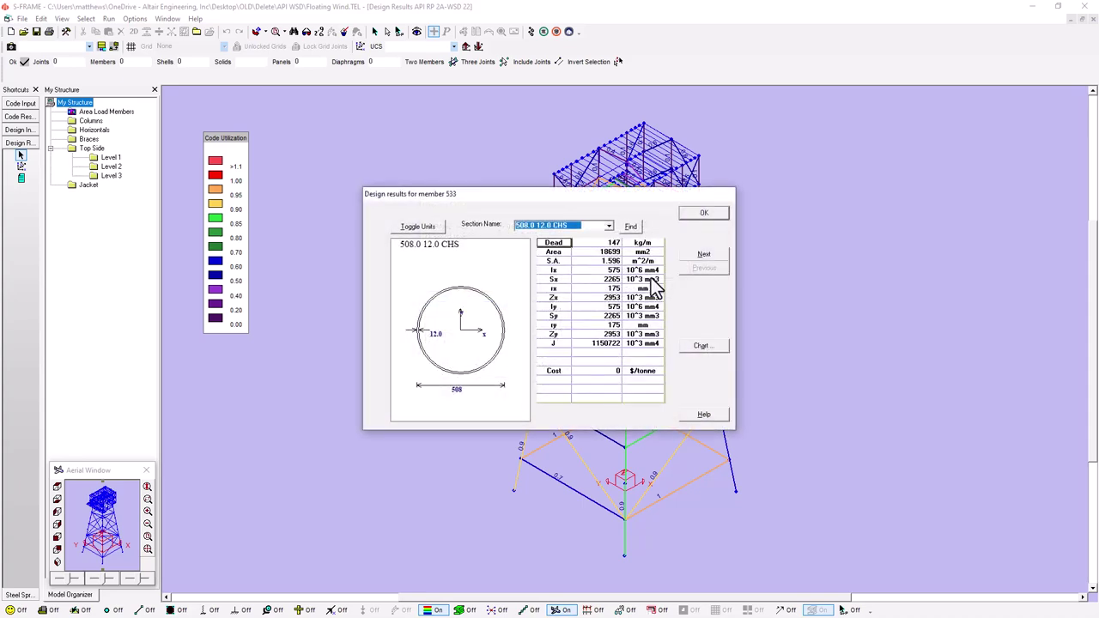
left_click(704, 214)
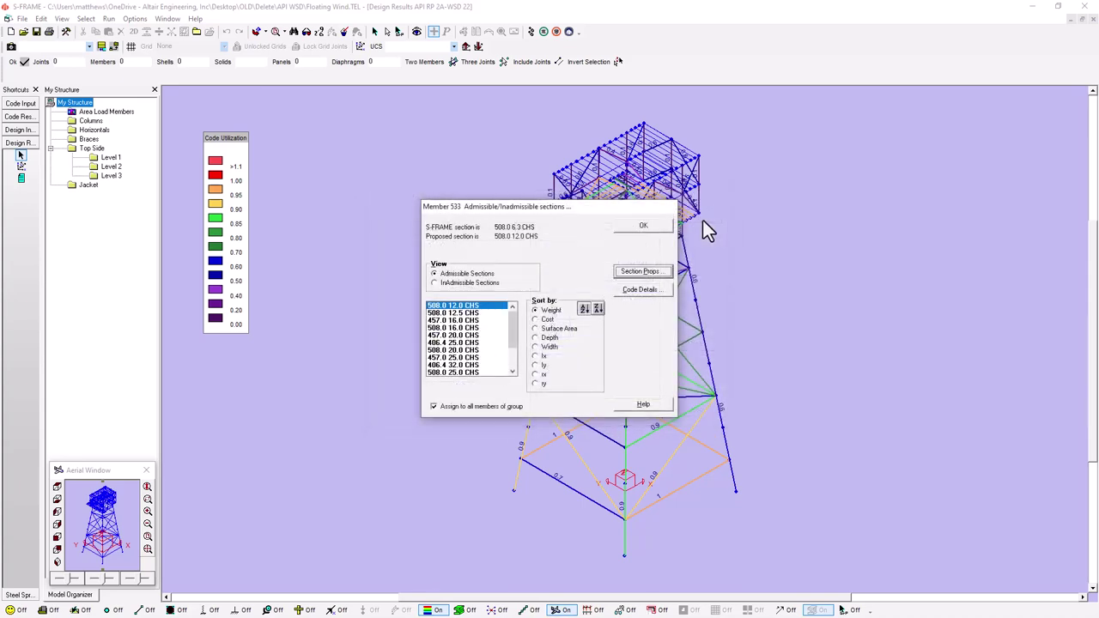
left_click(635, 290)
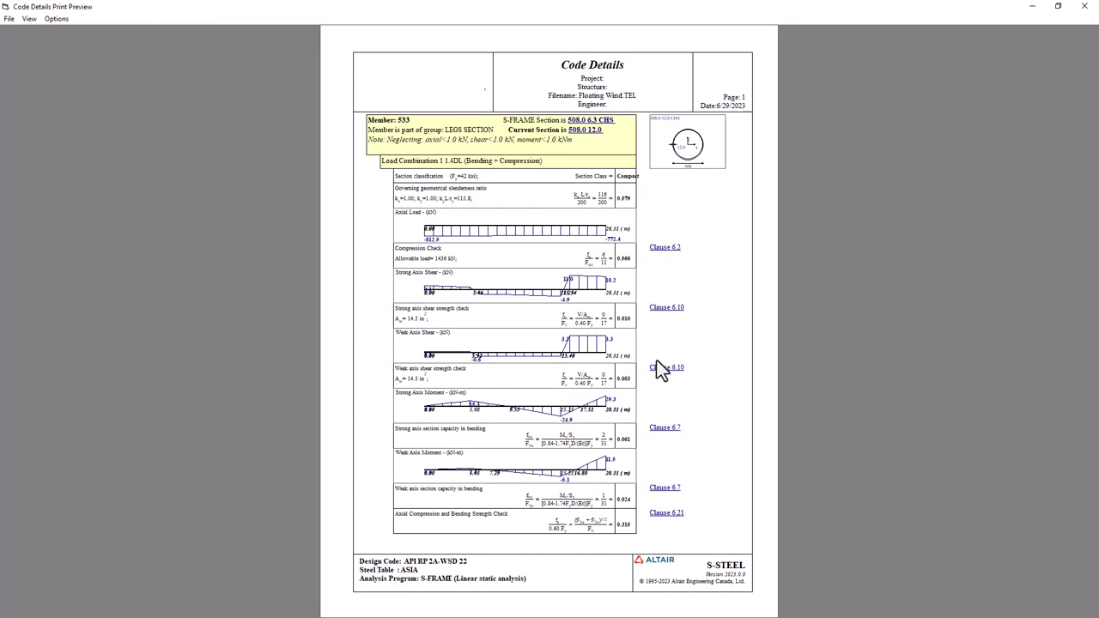
left_click(1084, 7)
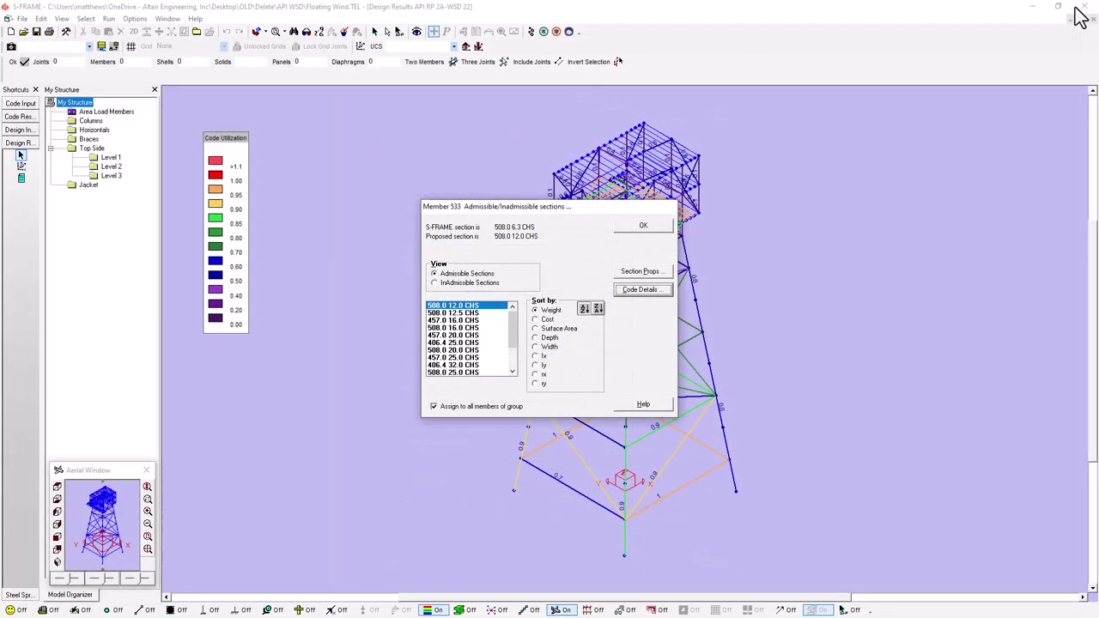
- Re-sort admissible sections by depth, then weight, and assign 508.0 12.0 CHS to member 533
left_click(546, 338)
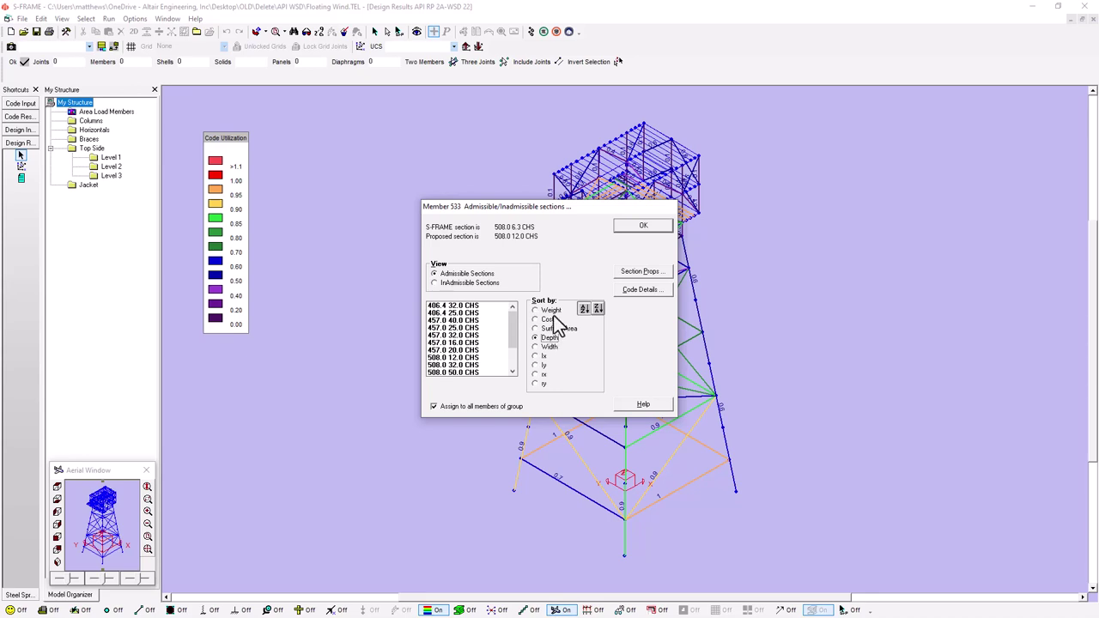
left_click(547, 311)
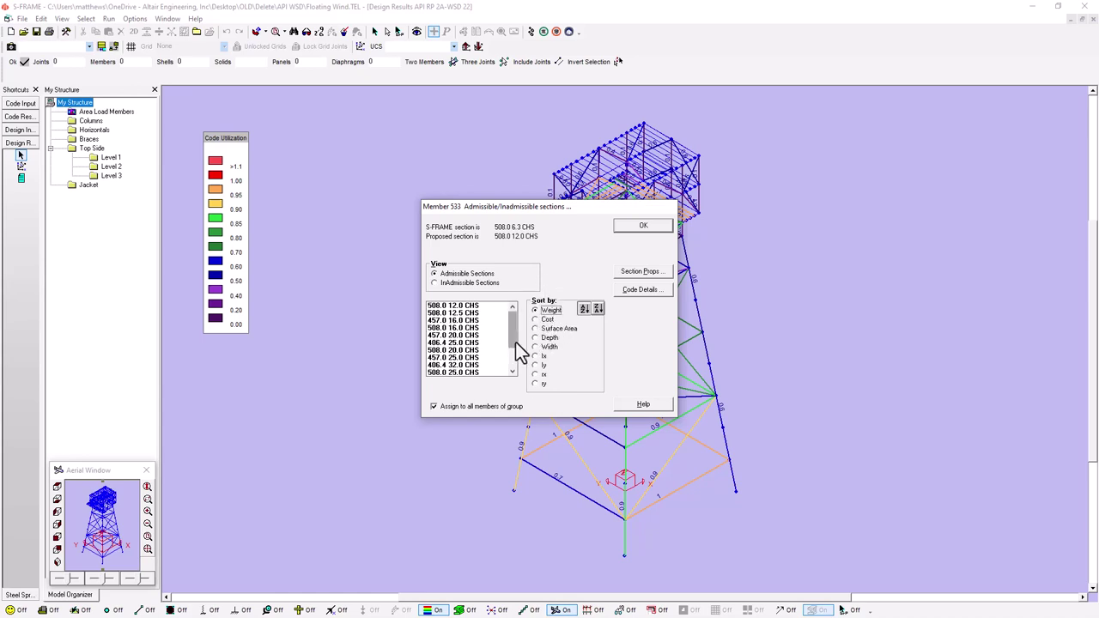
left_click(482, 305)
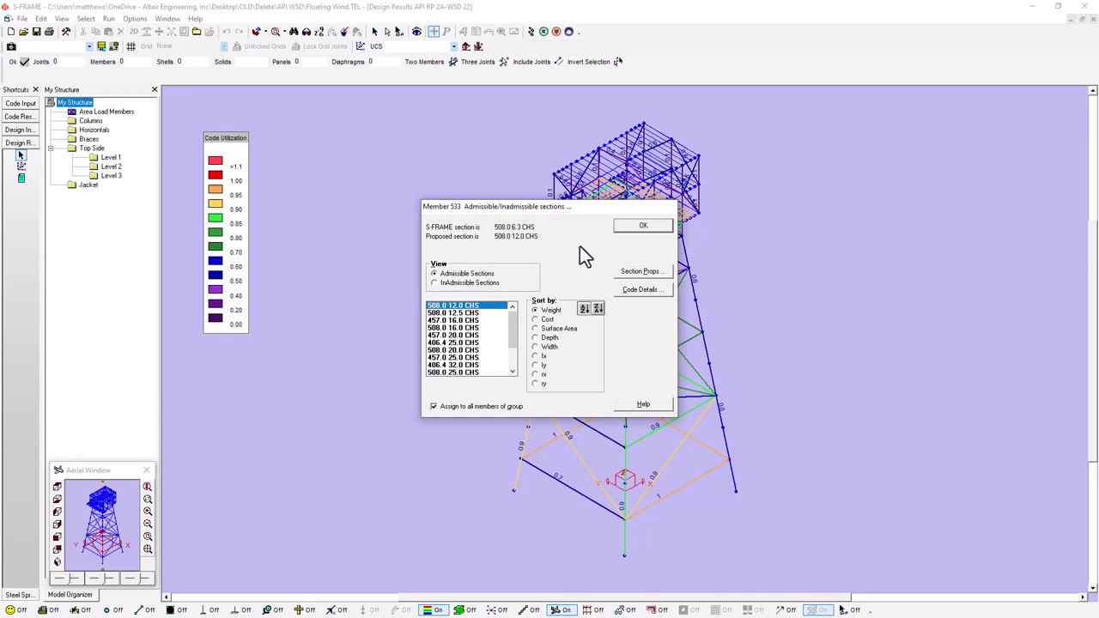
left_click(642, 226)
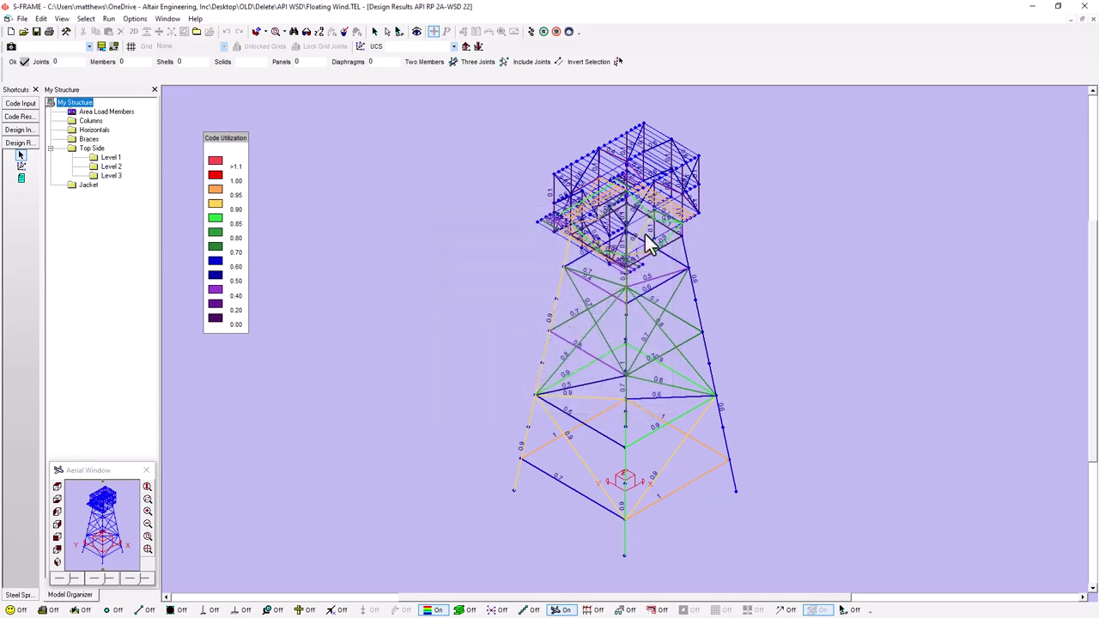
- Generate the Key Design Results print preview using the default report checkboxes
left_click(25, 20)
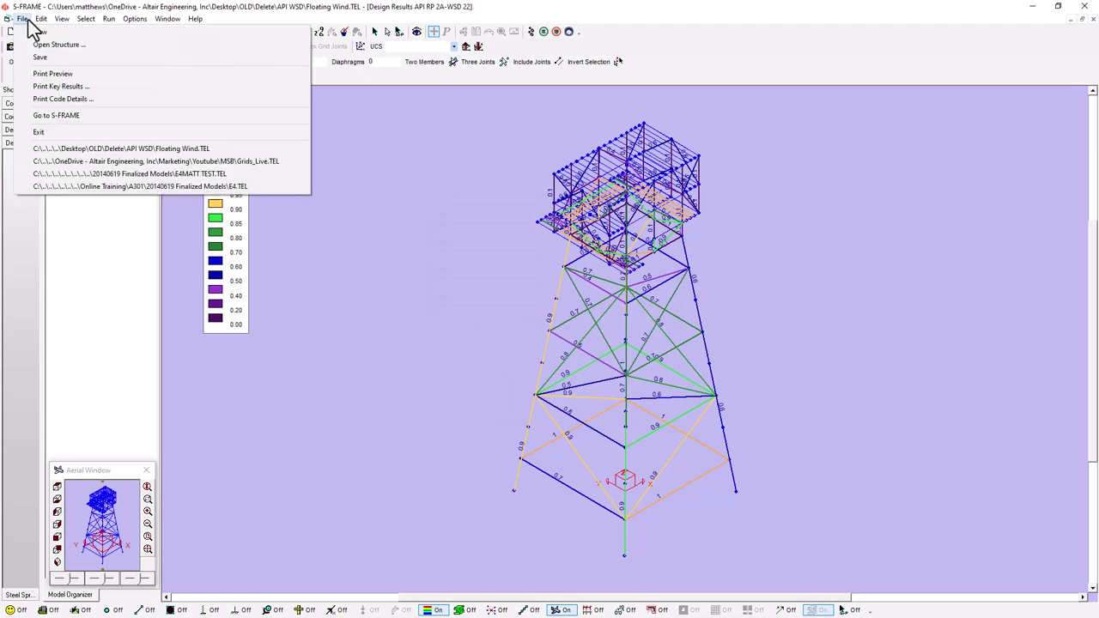
left_click(58, 90)
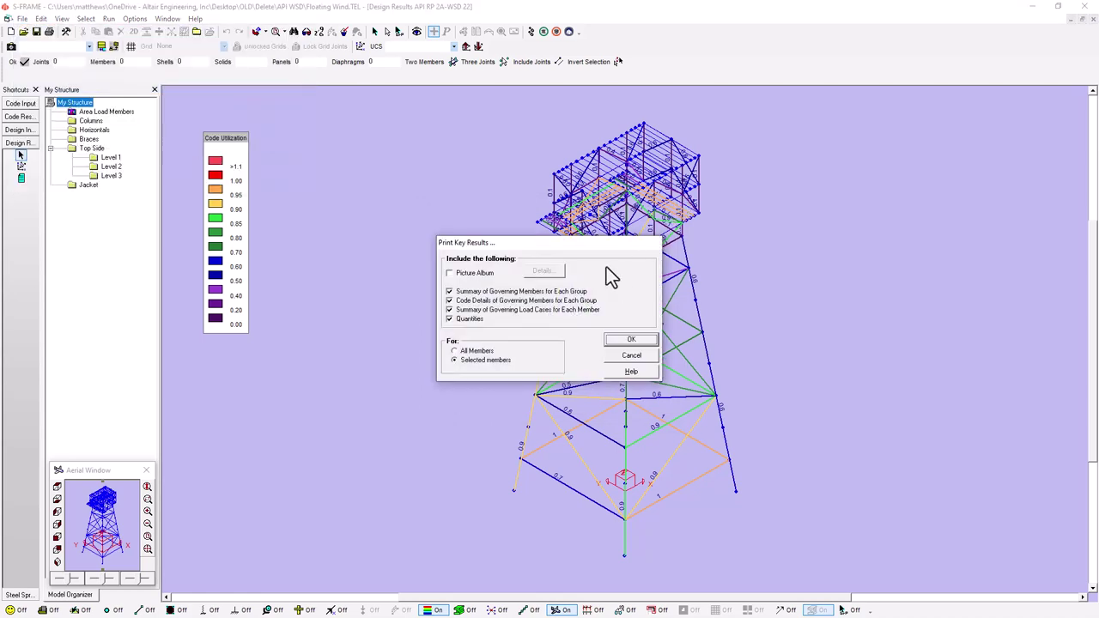
left_click(630, 342)
left_click(630, 343)
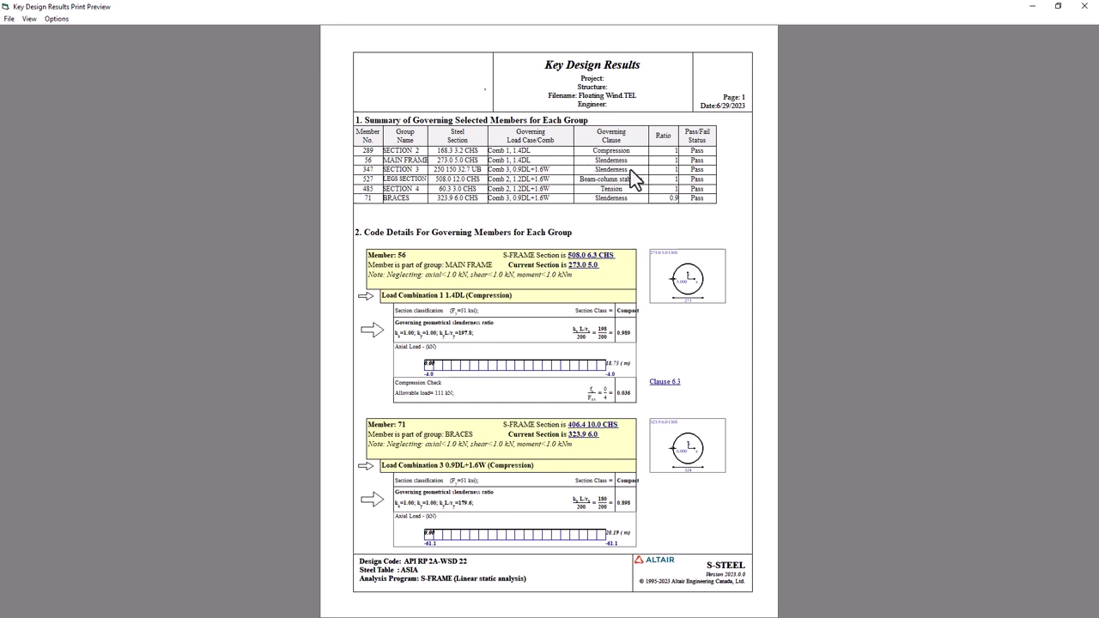
- Page through the Key Design Results preview to the page 10 quantities summary, then close it
scroll(630, 169, "down", 1)
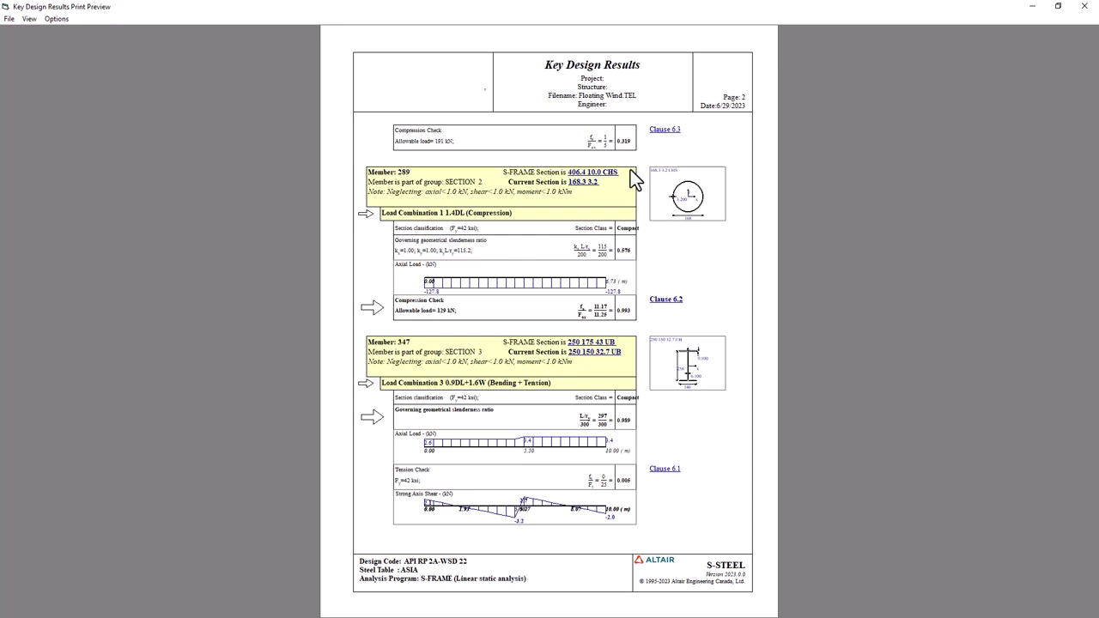
scroll(630, 169, "down", 2)
scroll(631, 178, "down", 1)
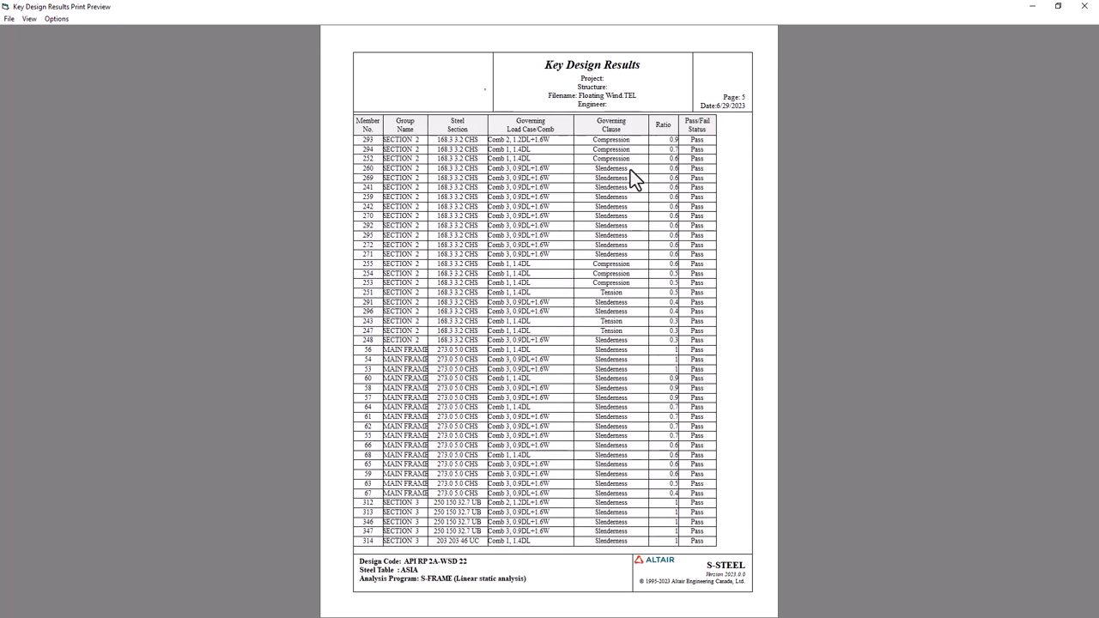
scroll(632, 180, "down", 1)
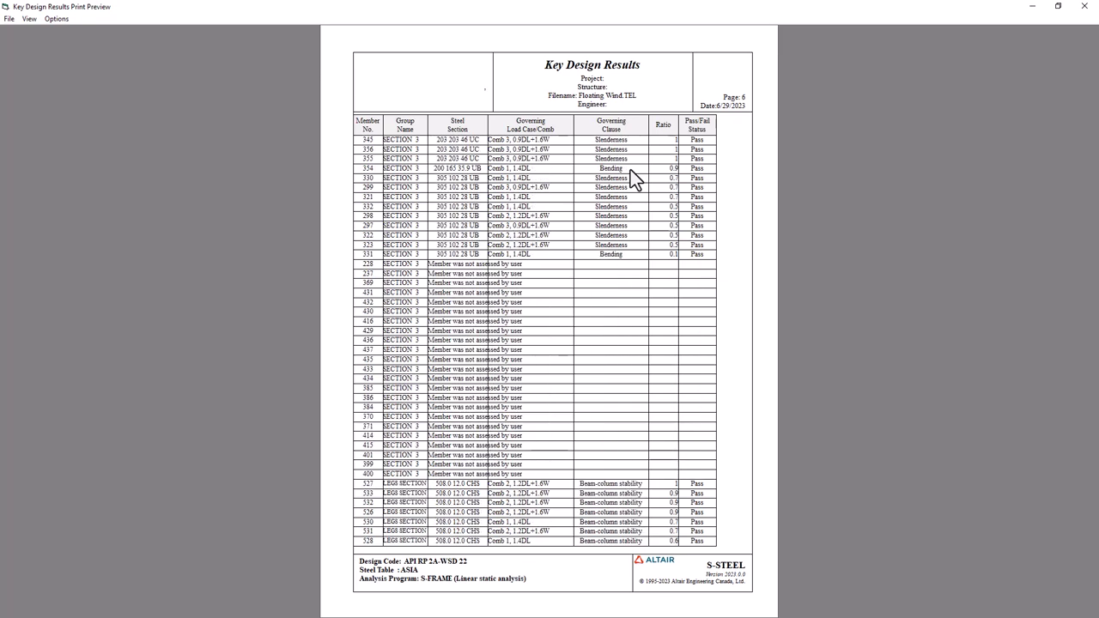
scroll(631, 179, "down", 3)
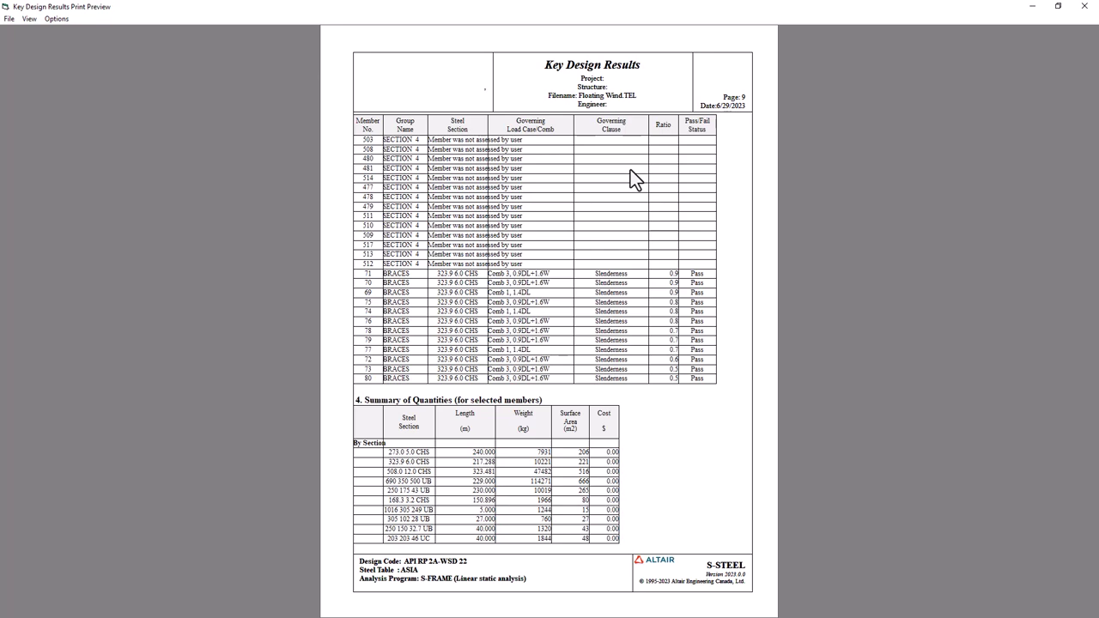
scroll(634, 180, "down", 1)
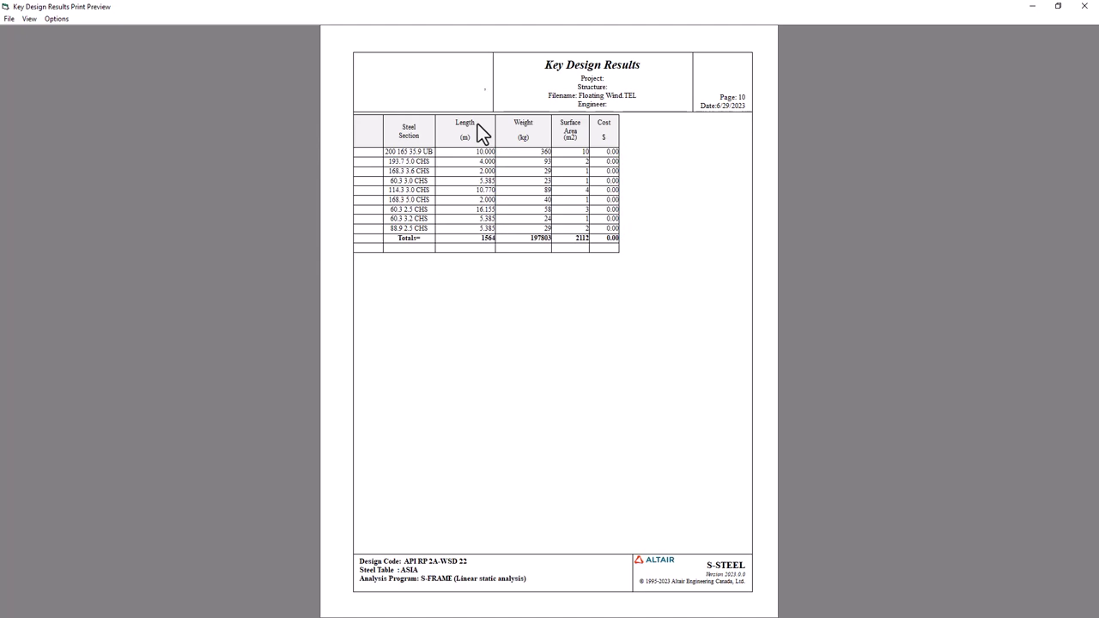
left_click(1084, 6)
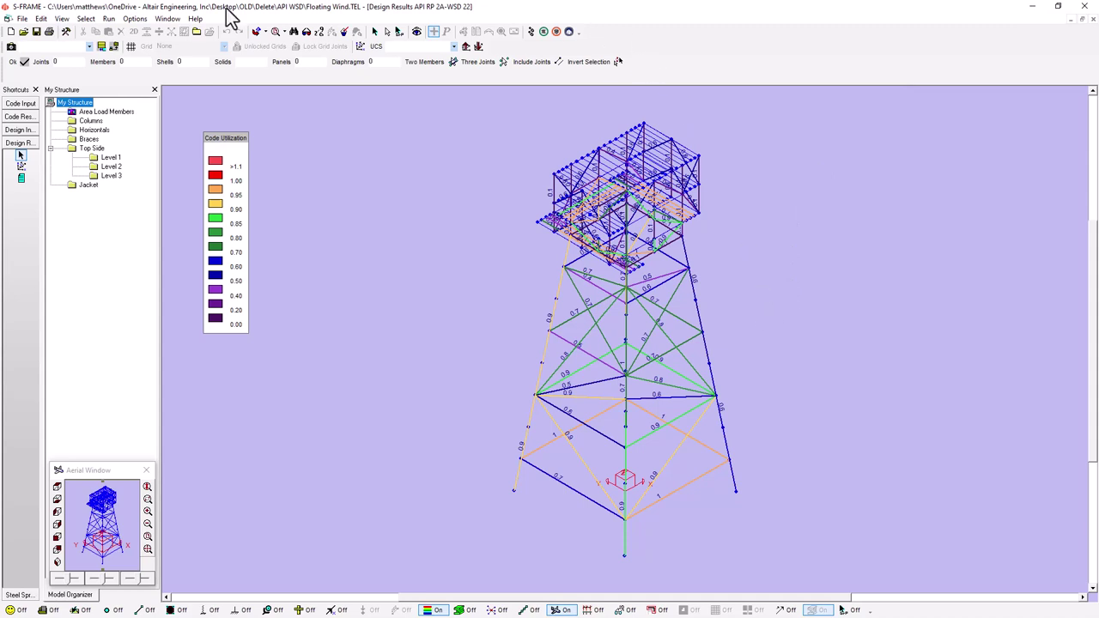
- Run Re-Analyze so member utilizations are recomputed for the redesigned jacket sections
left_click(108, 18)
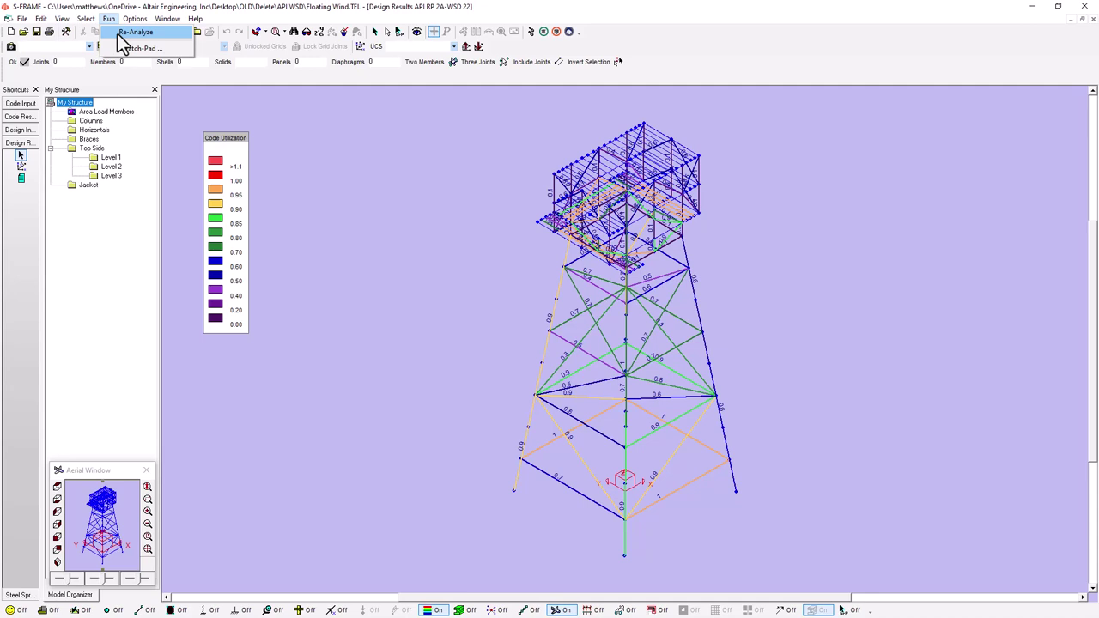
left_click(119, 35)
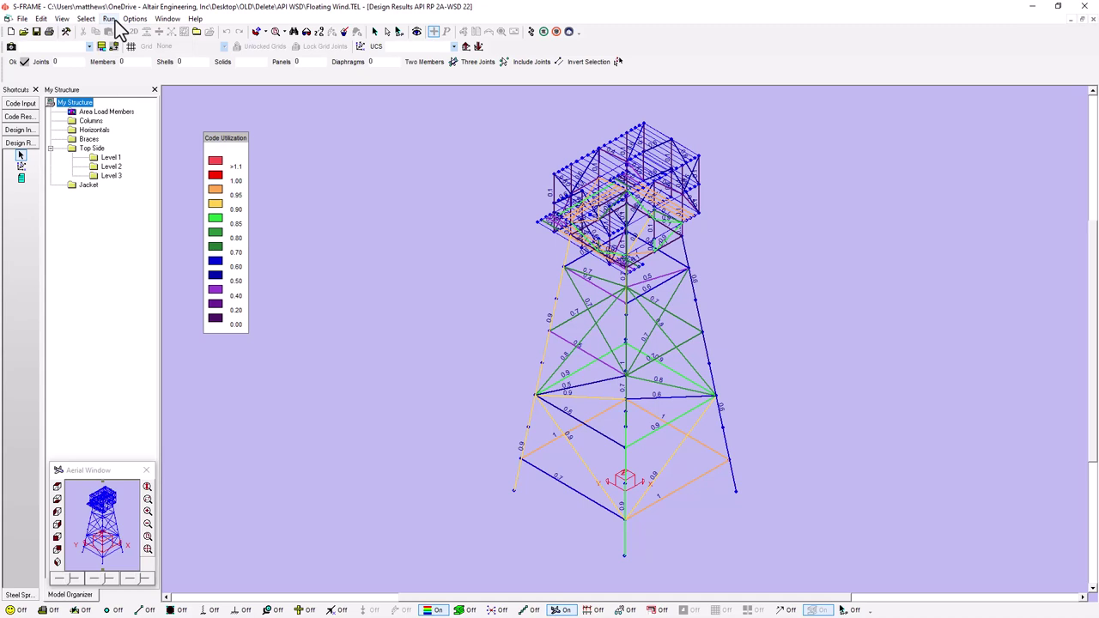